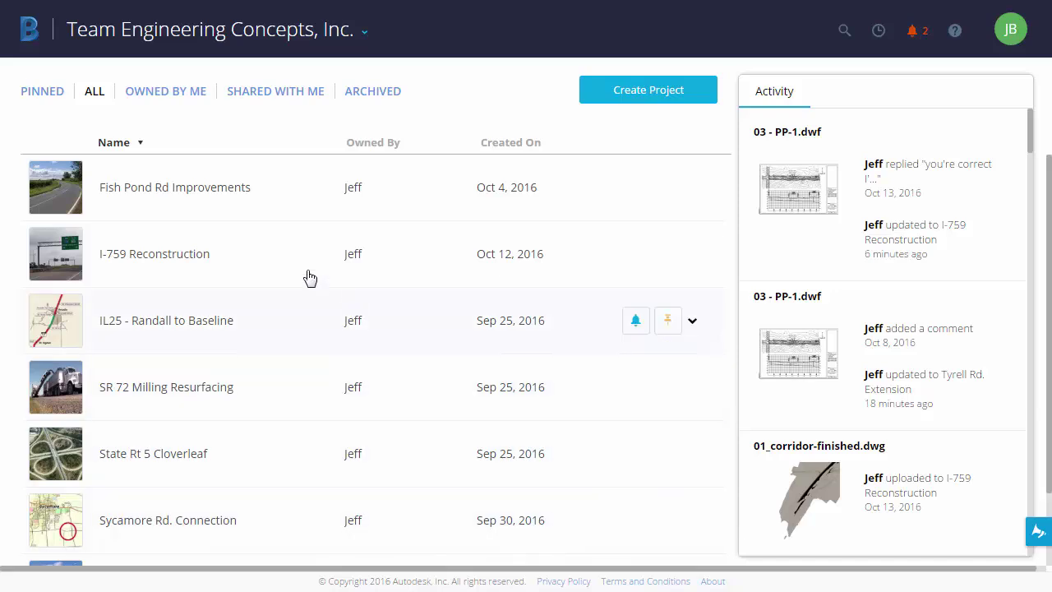
Open 03 - PP-1.dwf from Fish Pond Rd Improvements > Plan Sheets and zoom onto the culvert markup.
left_click(147, 191)
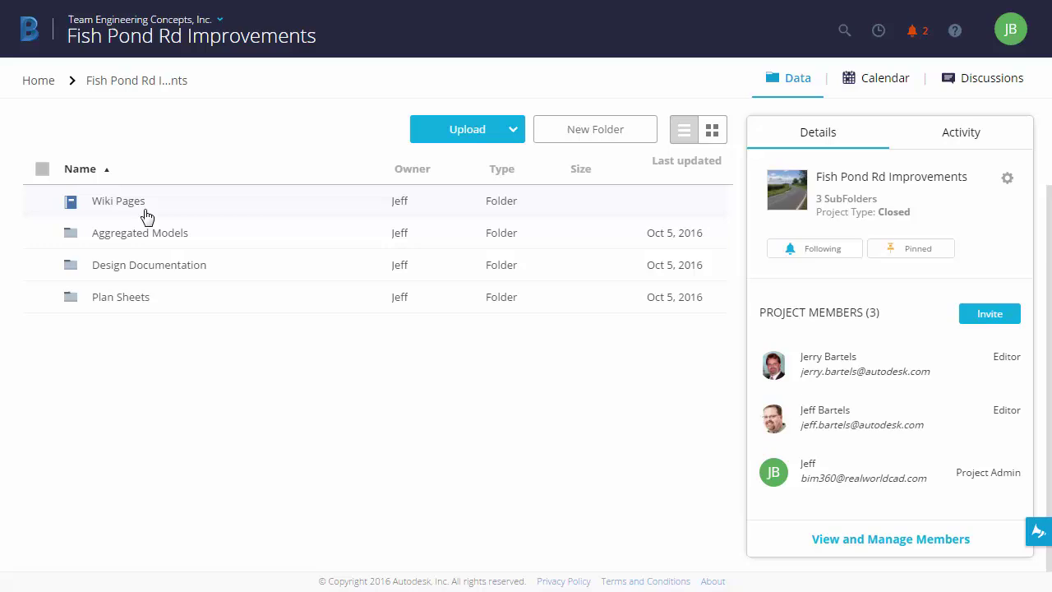
left_click(115, 299)
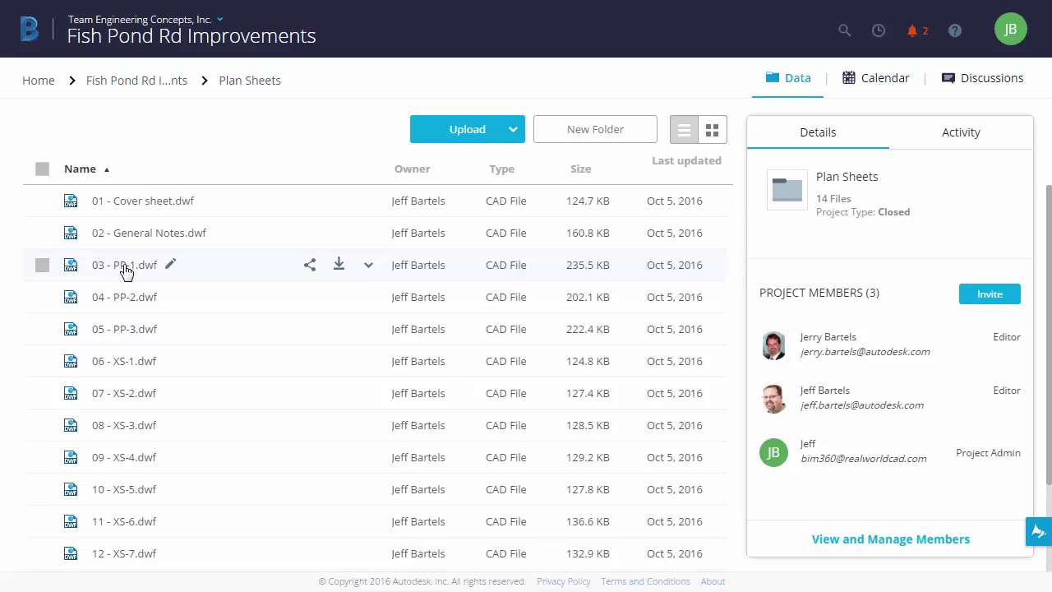
left_click(124, 267)
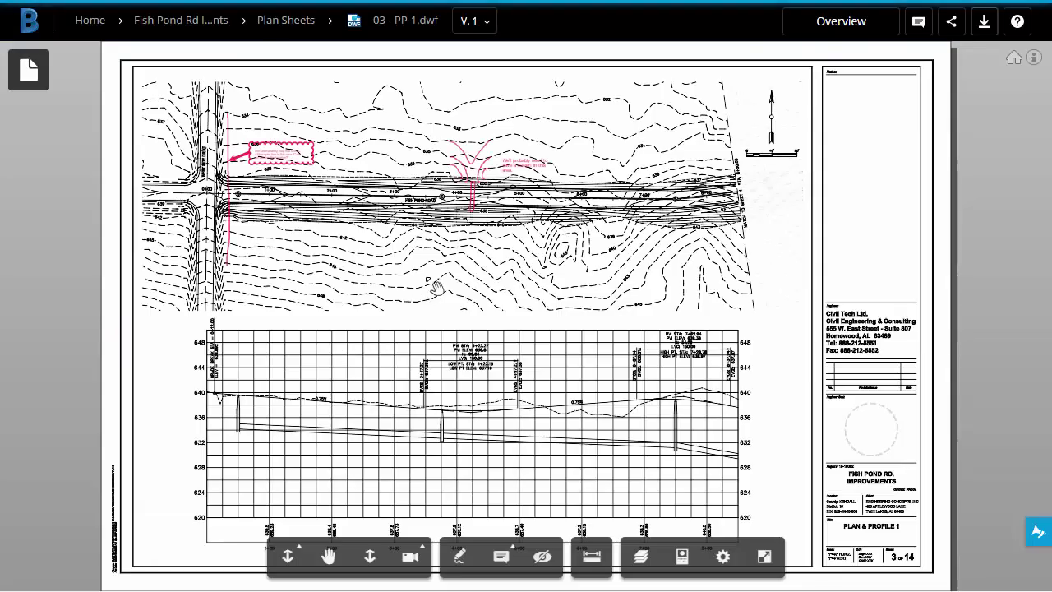
scroll(493, 176, "up", 5)
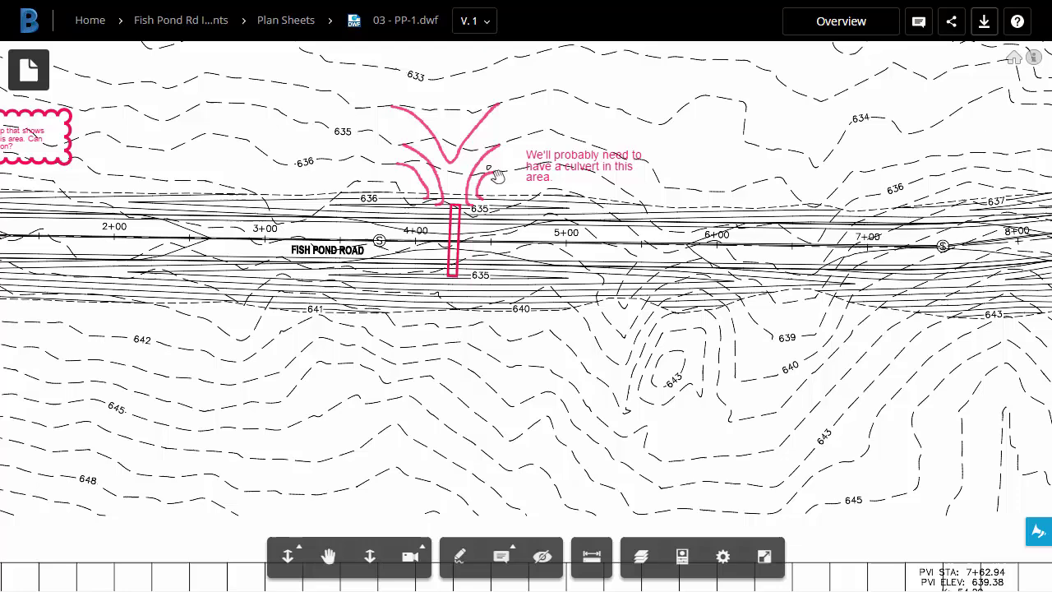
scroll(496, 175, "up", 4)
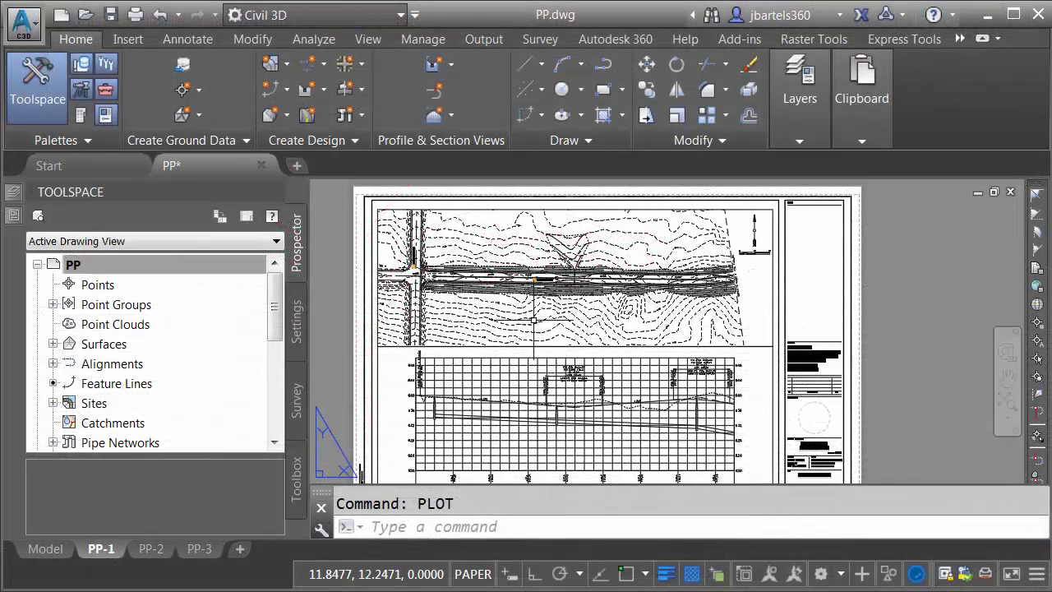
Zoom and pan the PP-1 layout around the culvert crossing, then out to the profile grid.
scroll(601, 279, "up", 8)
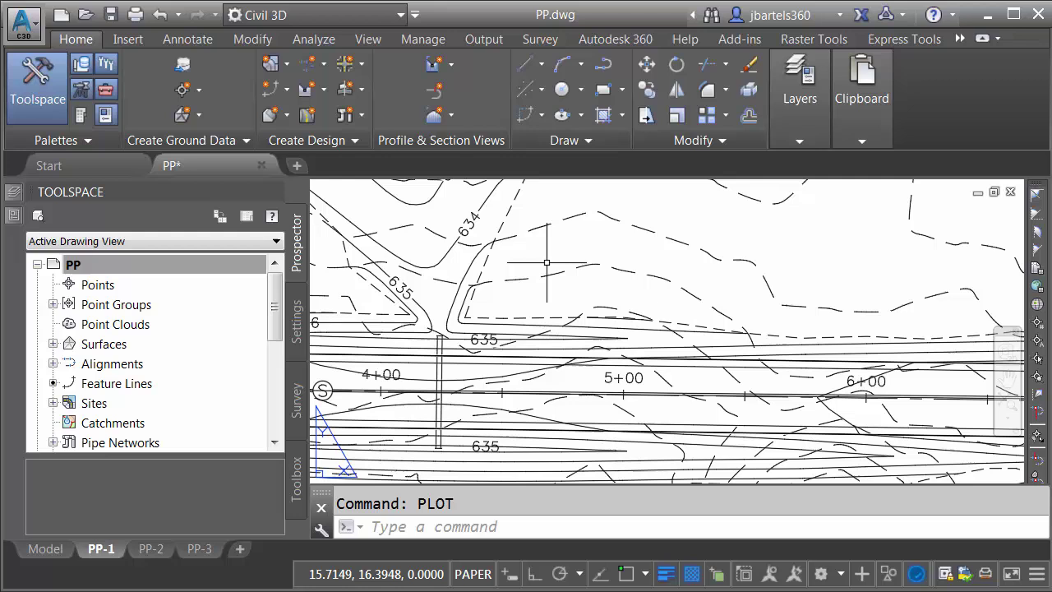
middle_click_drag(602, 196, 656, 288)
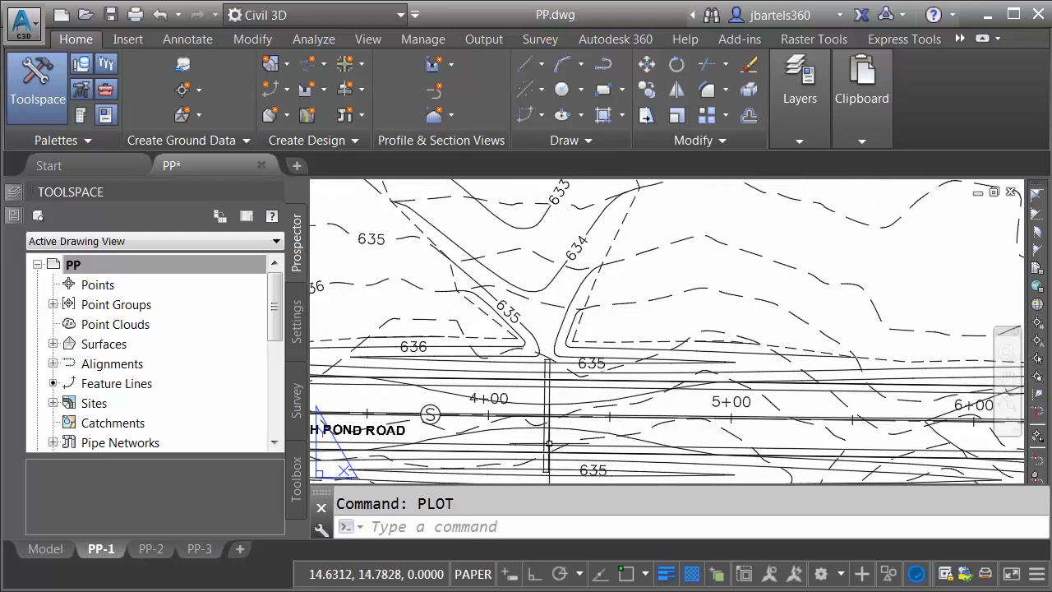
middle_click_drag(552, 332, 579, 391)
scroll(545, 265, "down", 8)
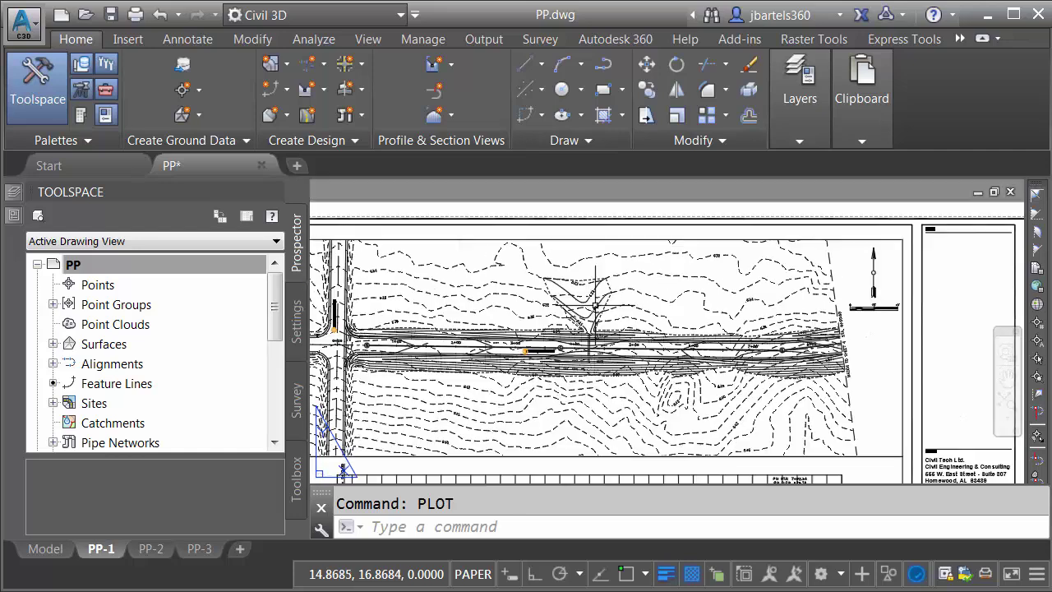
middle_click_drag(663, 399, 641, 295)
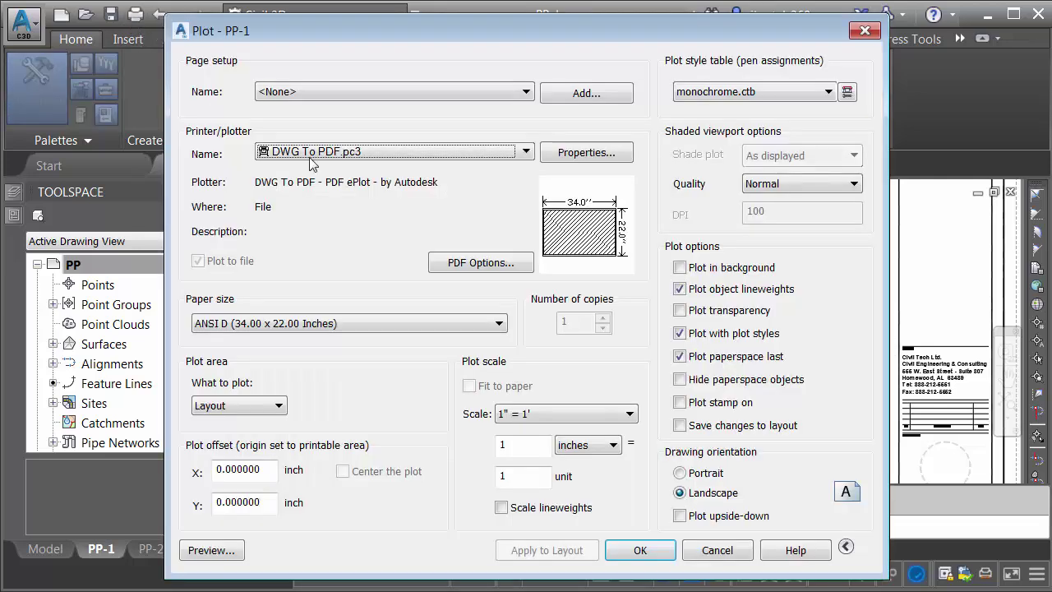
Plot PP-1 with the DWF6 ePlot plotter, saving it as 03 - PP-1.dwf in the plots folder.
left_click(356, 156)
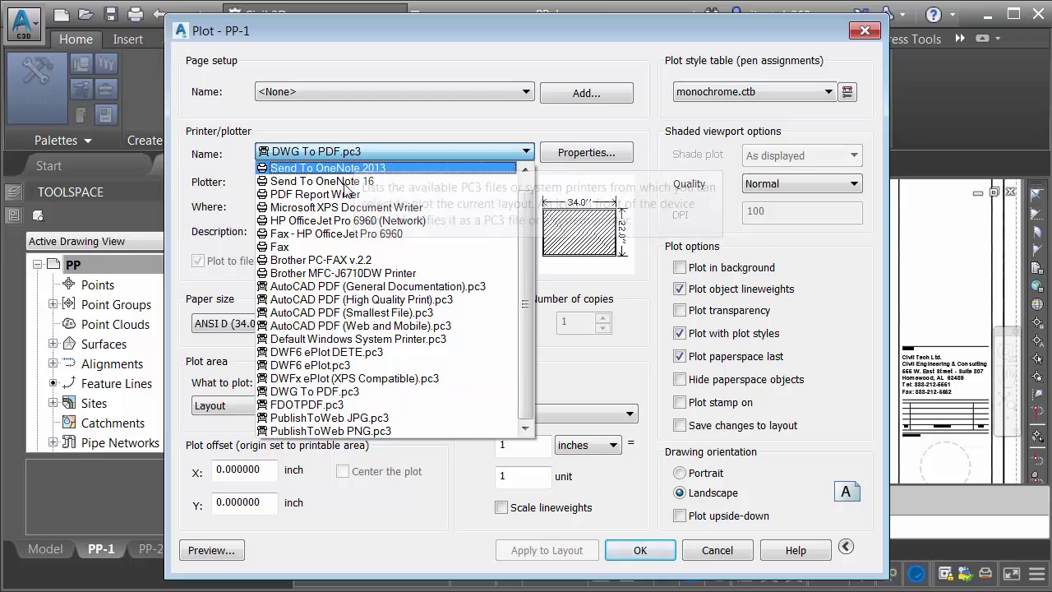
left_click(313, 366)
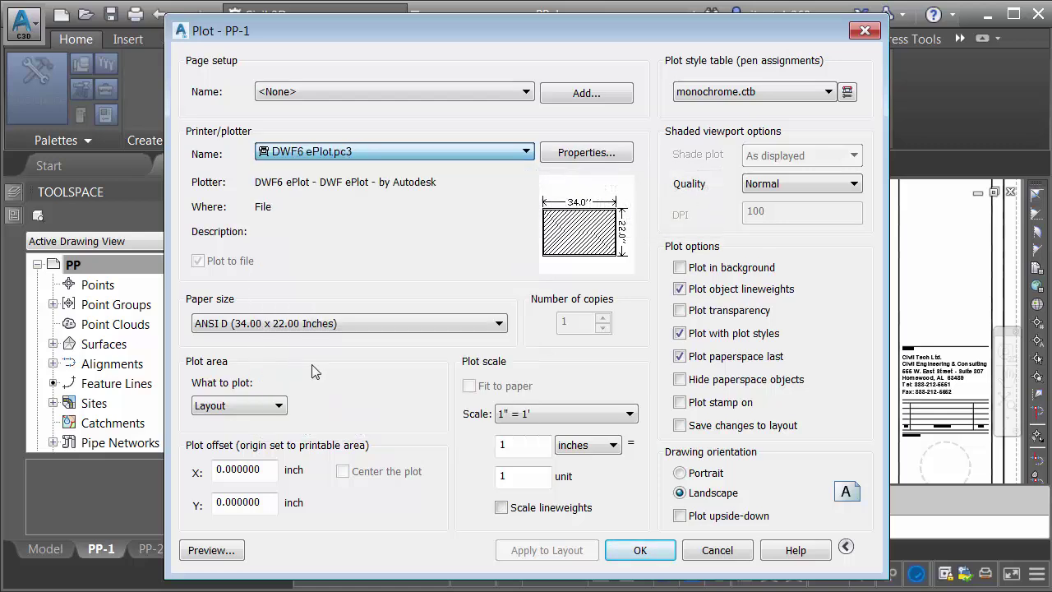
left_click(636, 552)
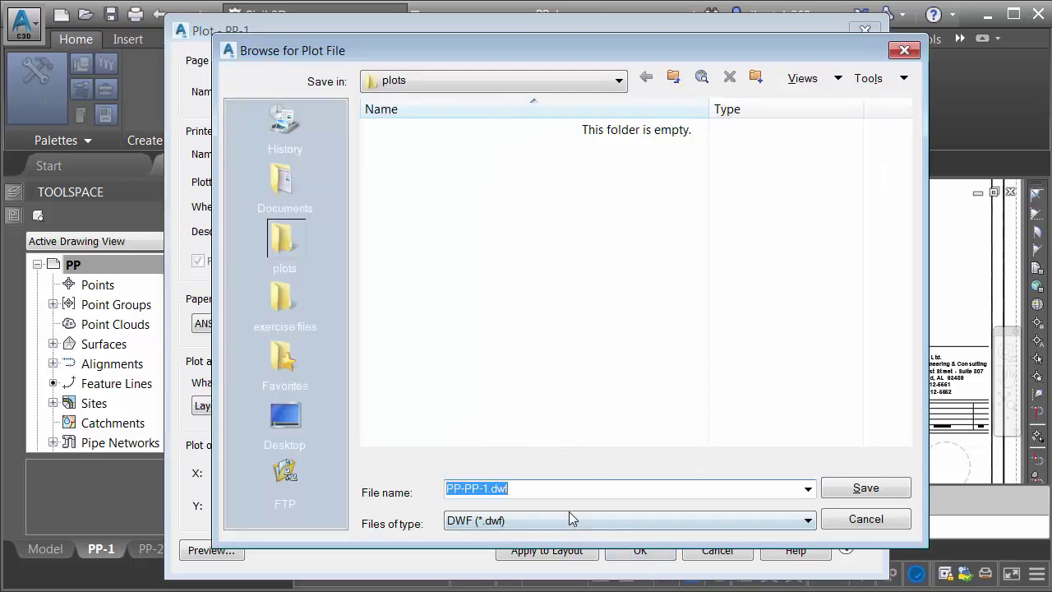
left_click(465, 486)
left_click_drag(450, 485, 441, 489)
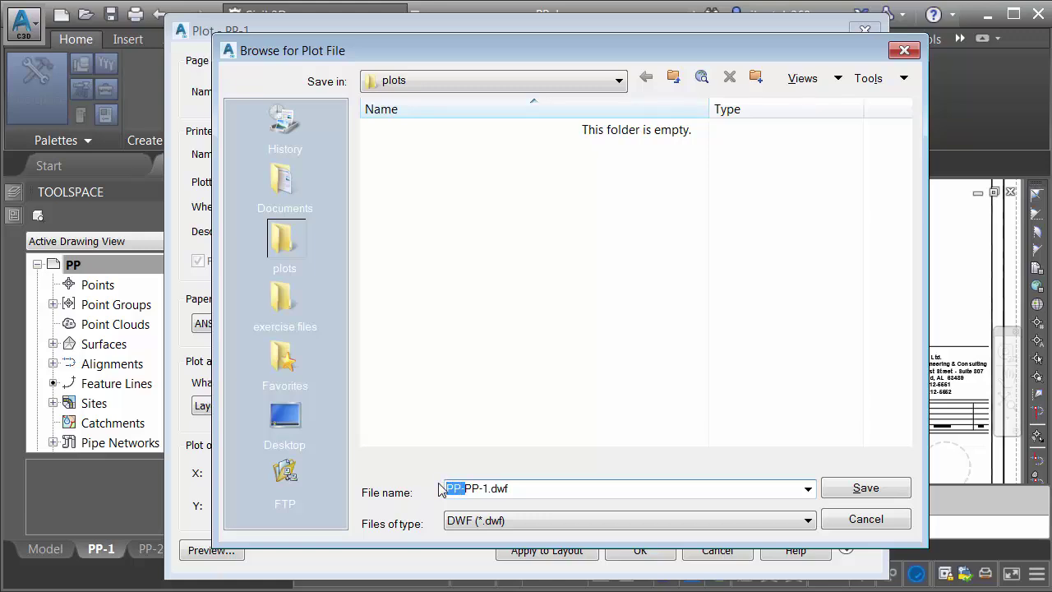
type("03 -")
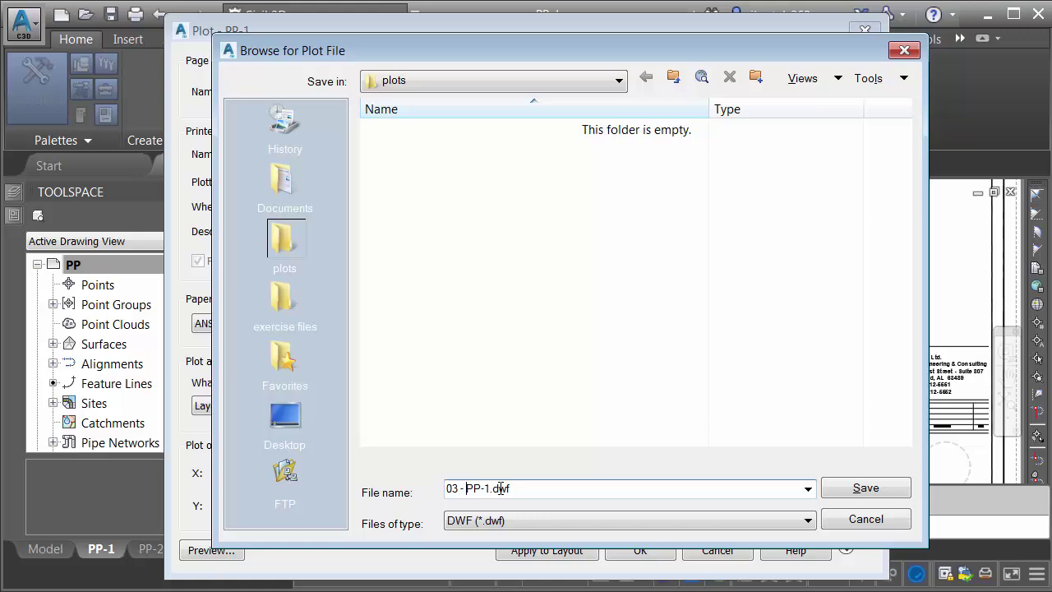
left_click(842, 485)
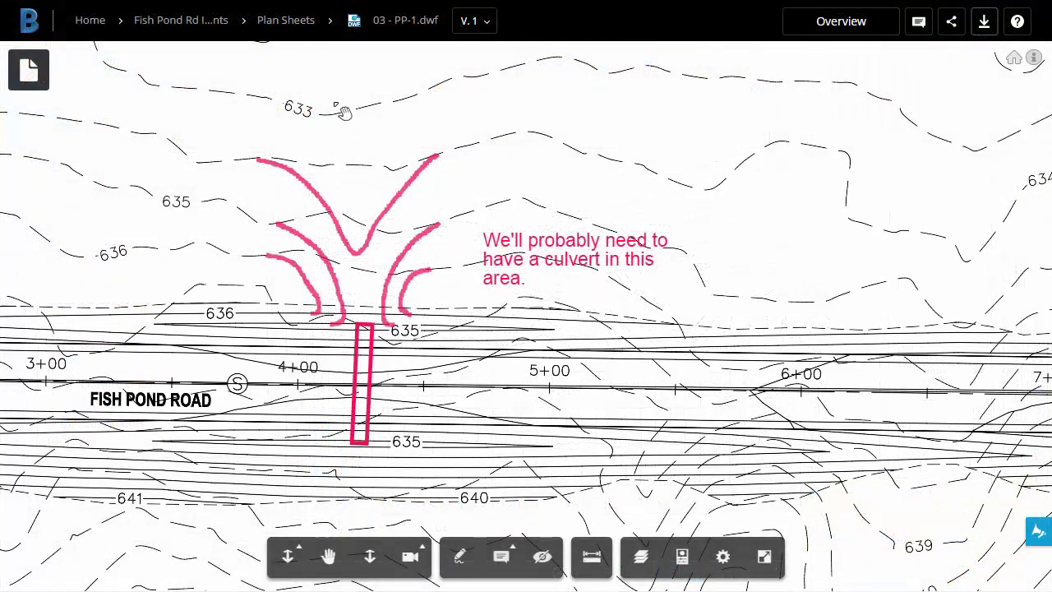
Upload the replotted 03 - PP-1.dwf from the plots folder into Plan Sheets via Upload > File.
left_click(283, 21)
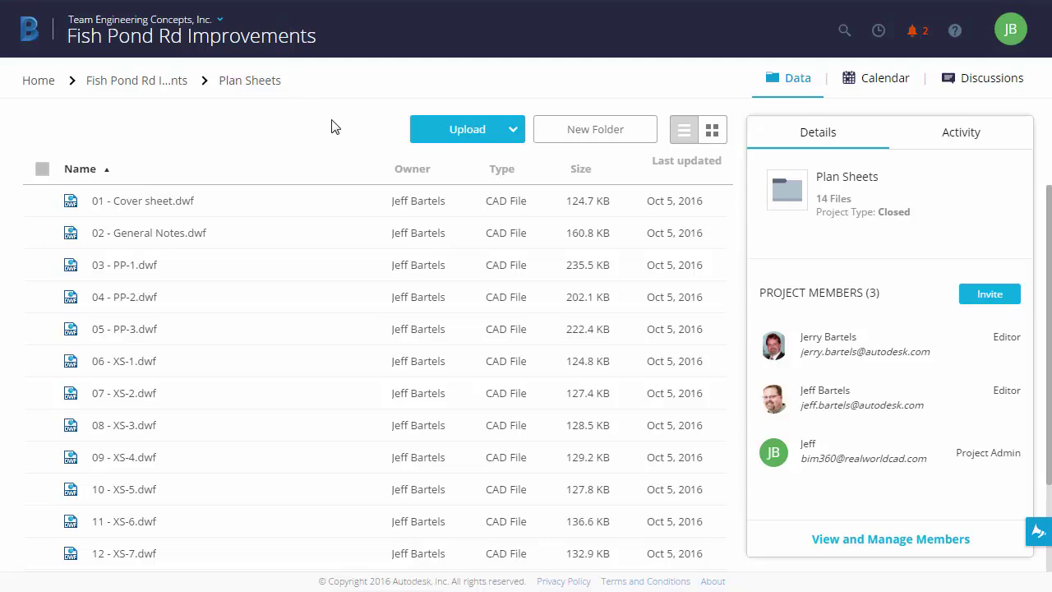
left_click(512, 132)
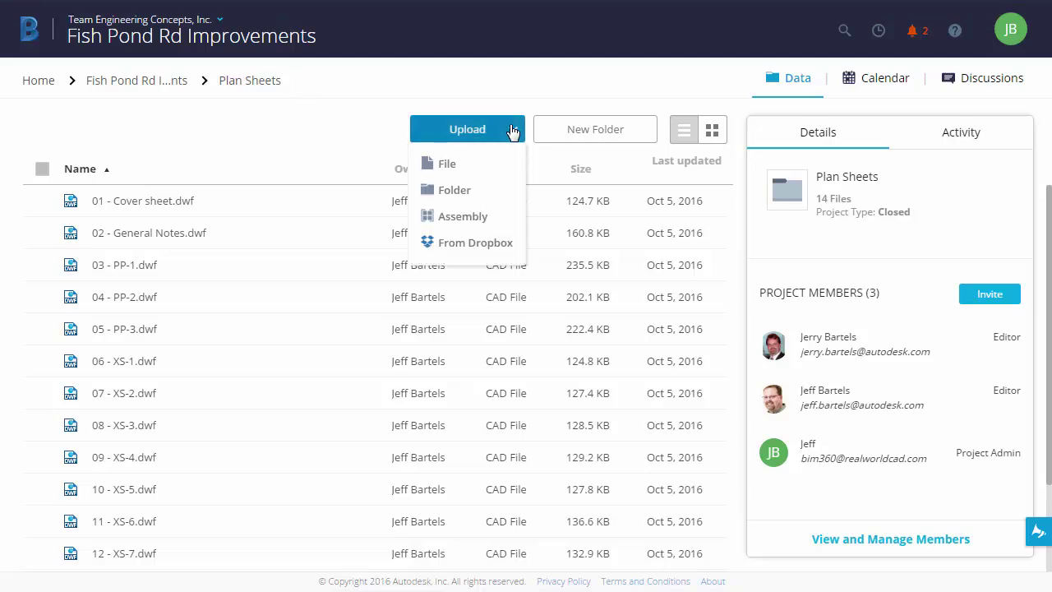
left_click(445, 167)
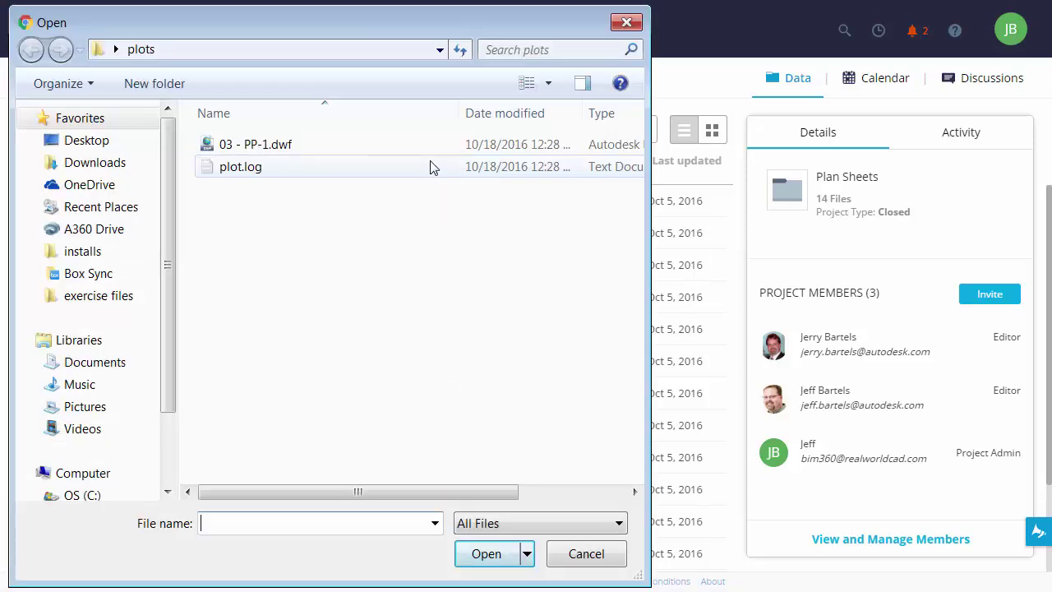
left_click(283, 144)
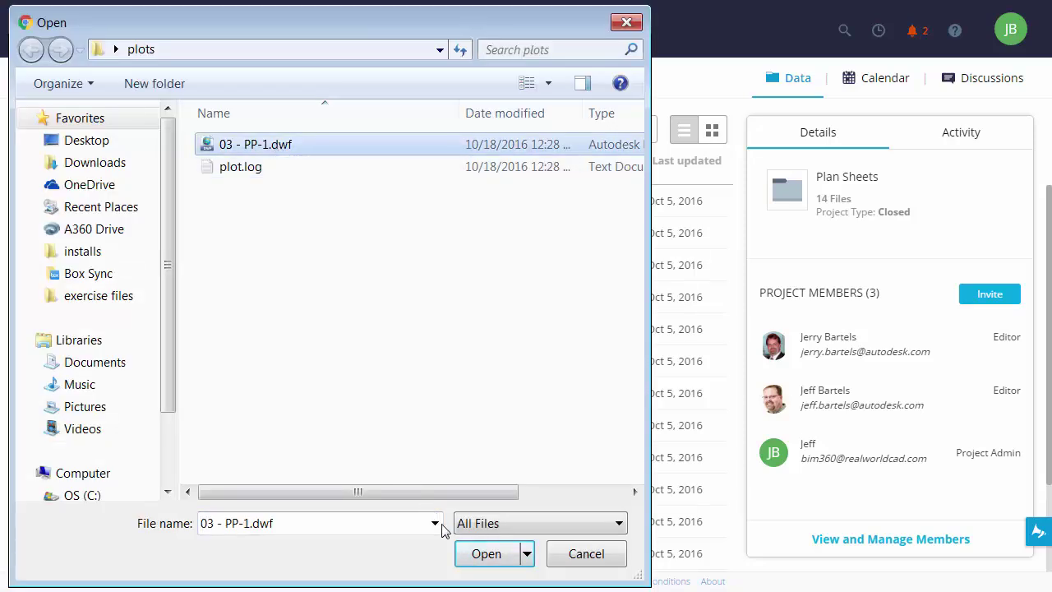
left_click(480, 555)
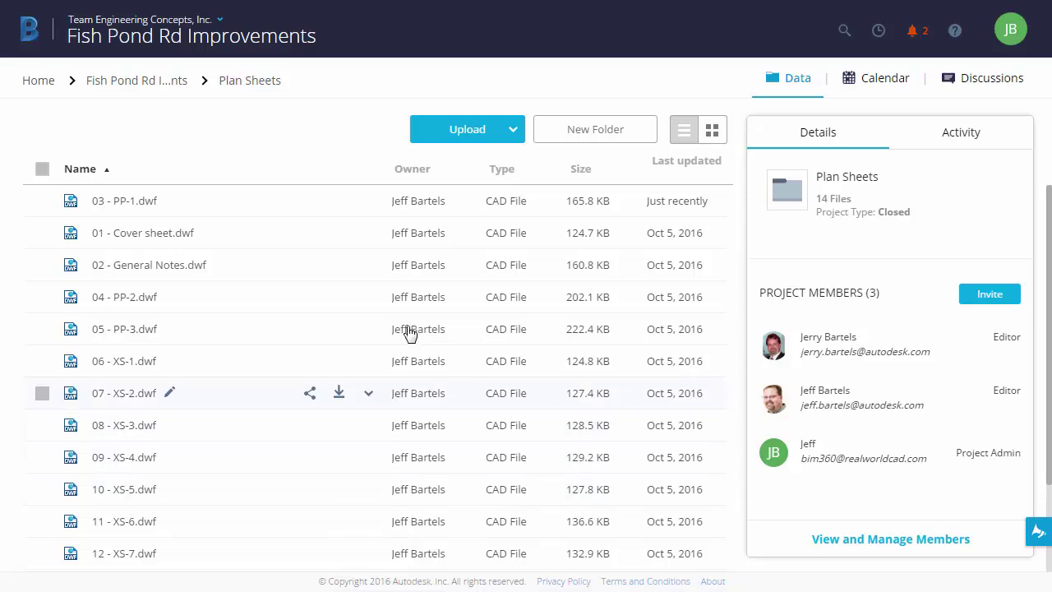
Open the uploaded 03 - PP-1.dwf and zoom to the Fish Pond Road crossing at station 4+00.
left_click(129, 203)
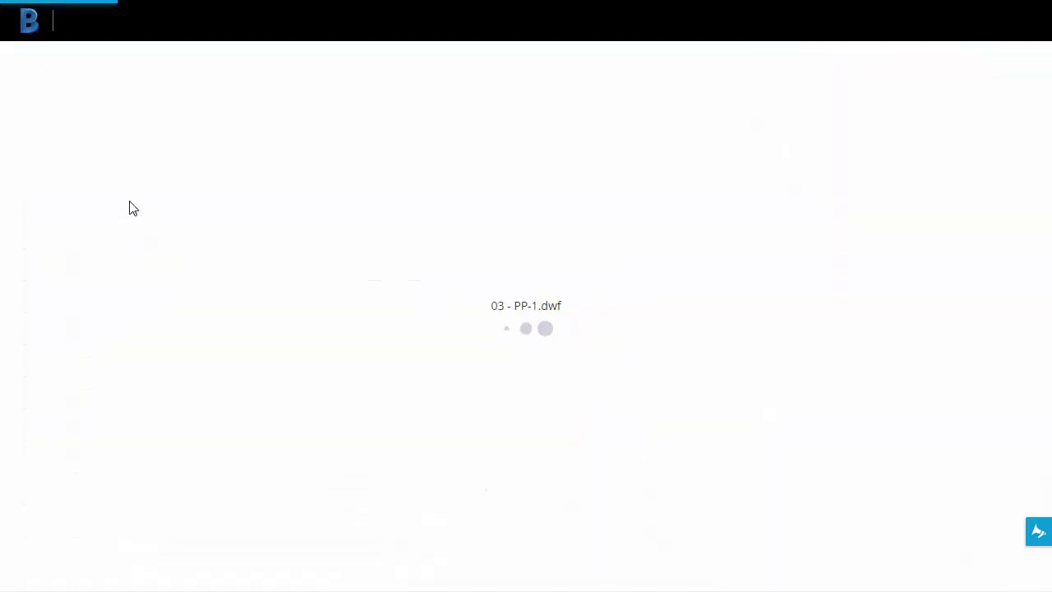
scroll(481, 151, "up", 3)
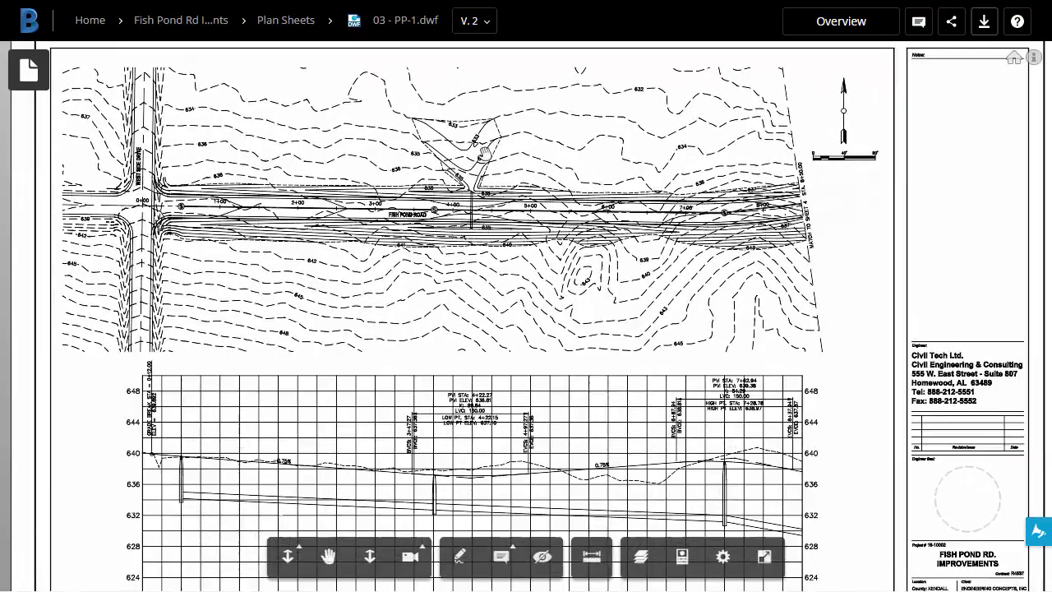
scroll(484, 152, "up", 5)
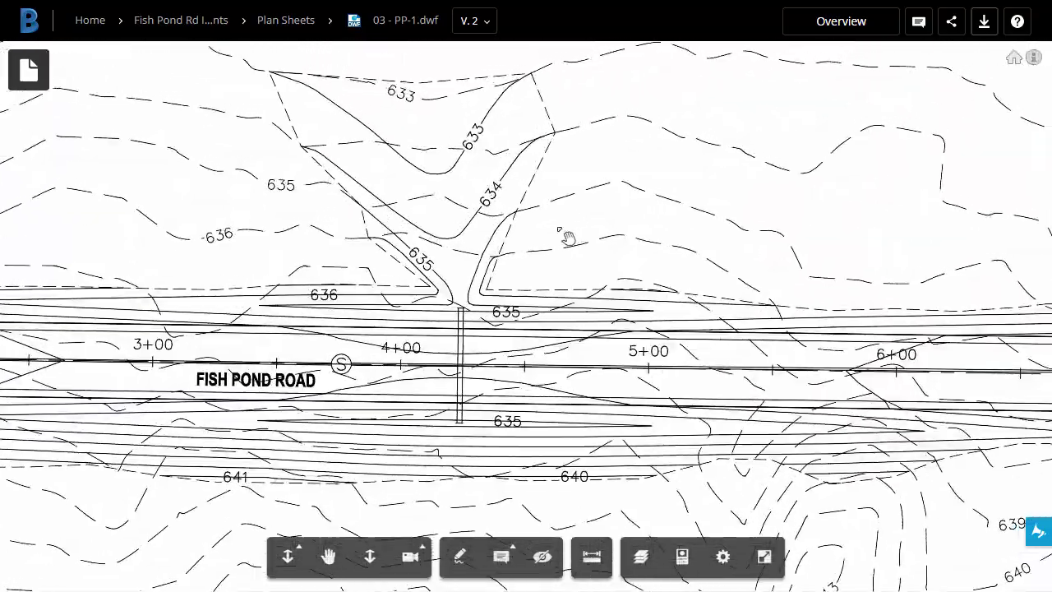
left_click_drag(515, 264, 462, 256)
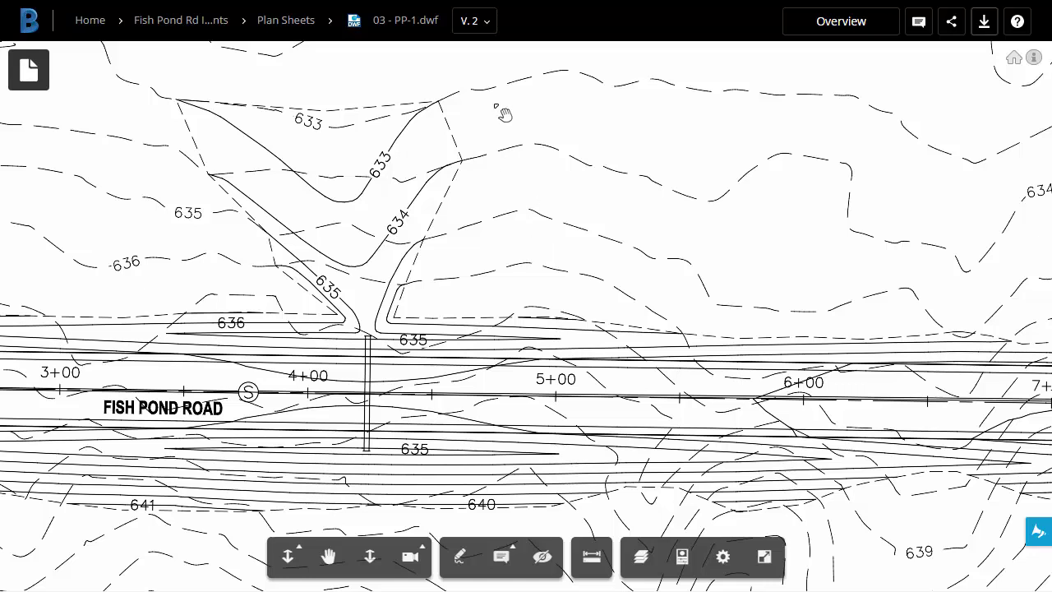
Switch to version 1 to view its culvert markup and note, then return to version 2.
left_click(487, 22)
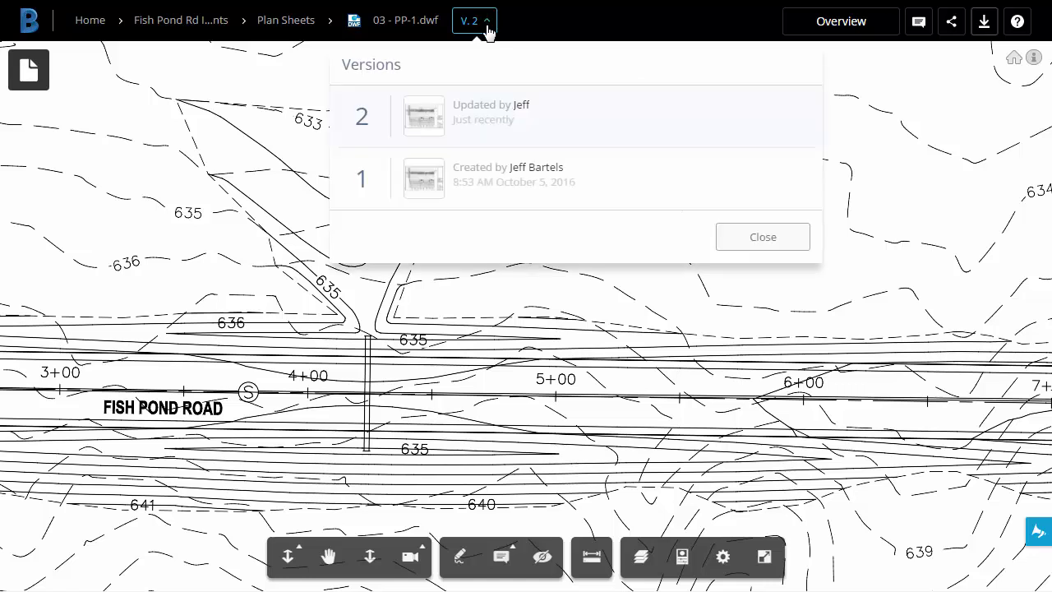
mouse_move(462, 171)
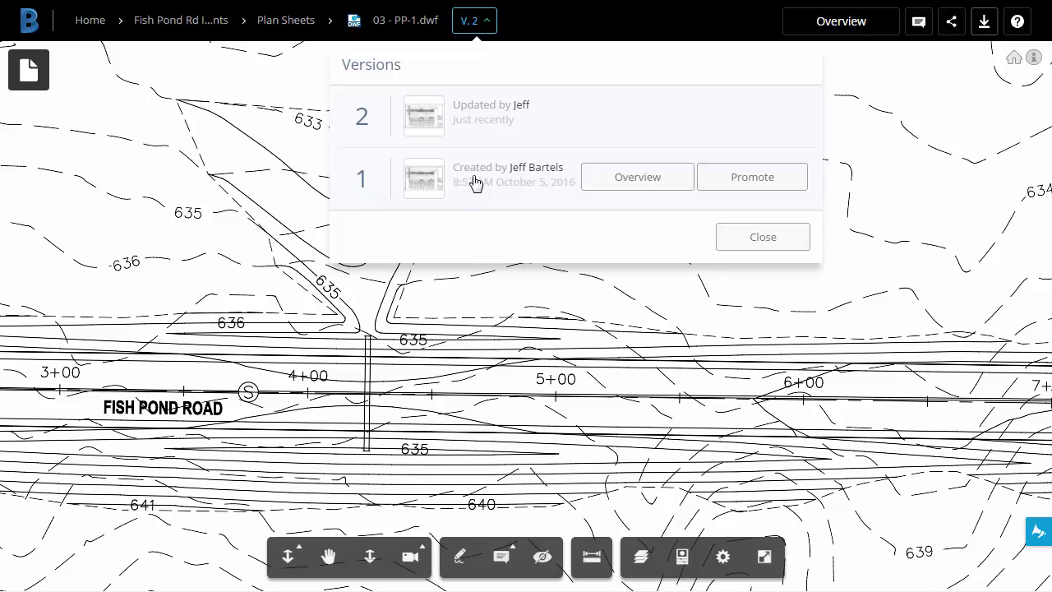
left_click(475, 182)
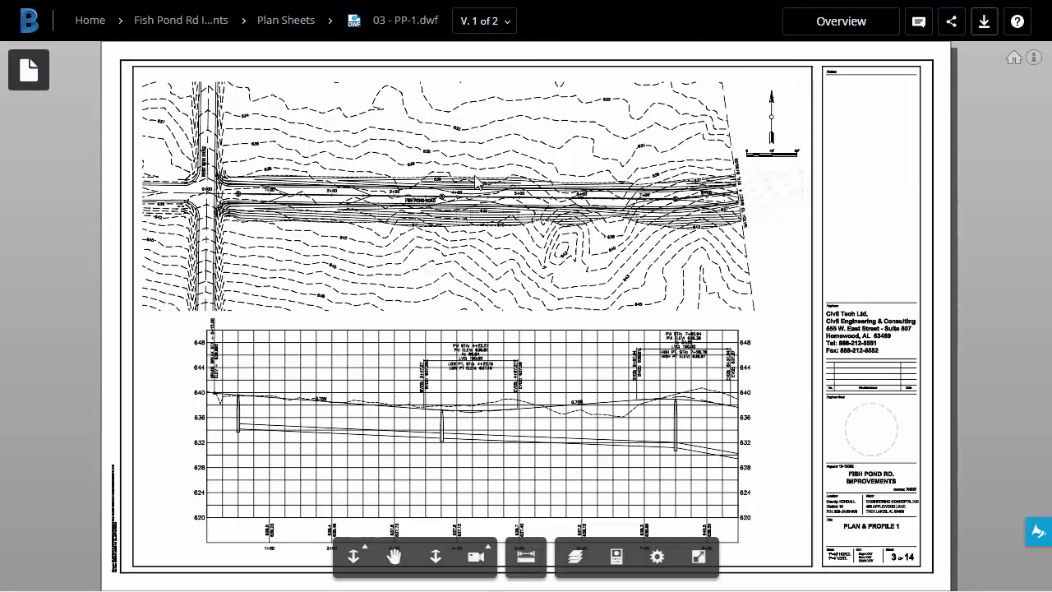
scroll(503, 161, "up", 4)
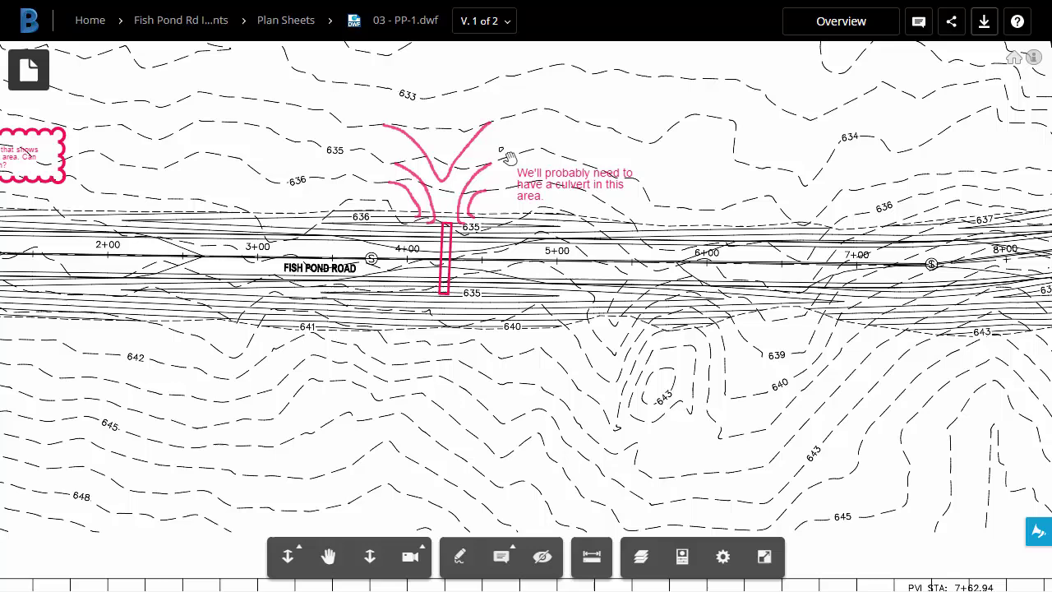
left_click_drag(503, 164, 500, 201)
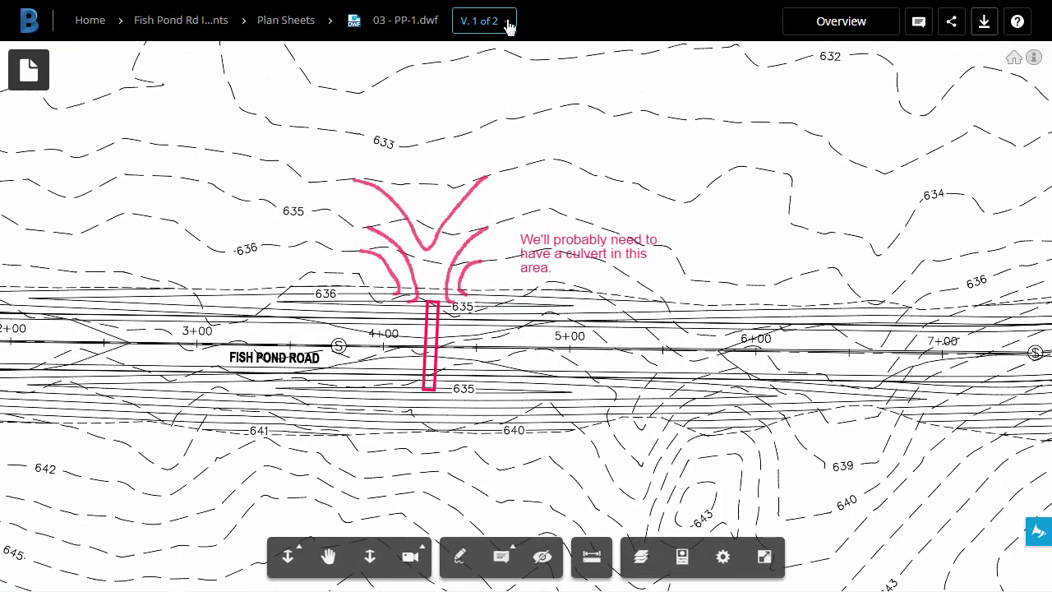
left_click(509, 25)
left_click(482, 121)
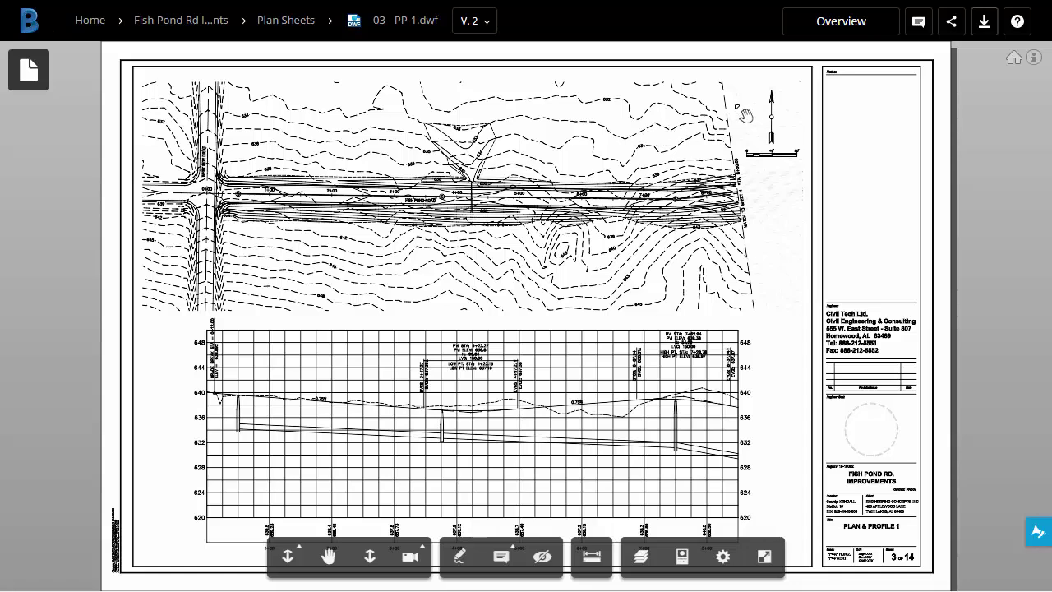
left_click(918, 25)
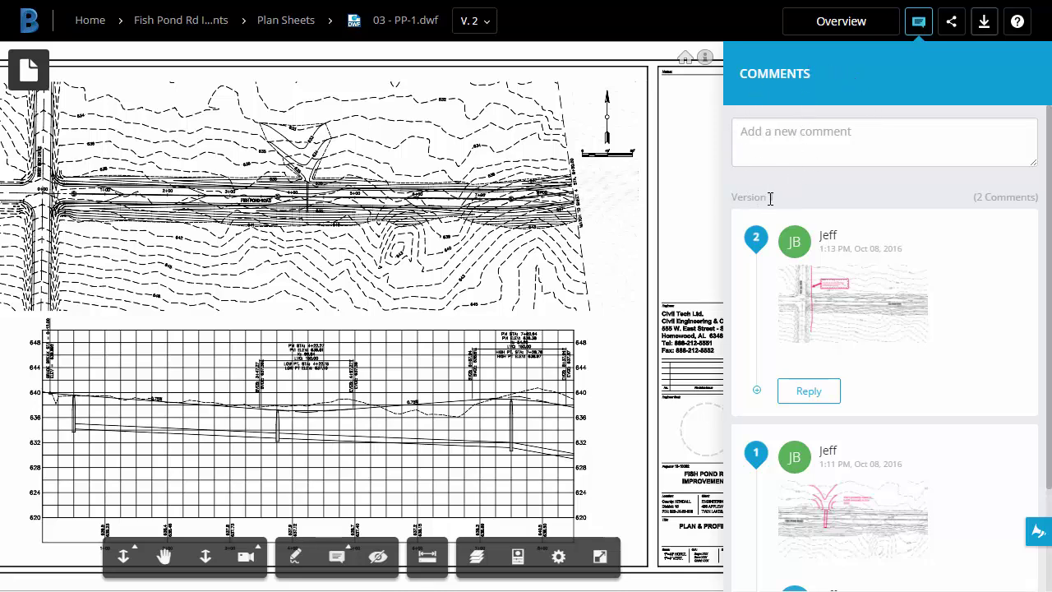
scroll(907, 259, "down", 1)
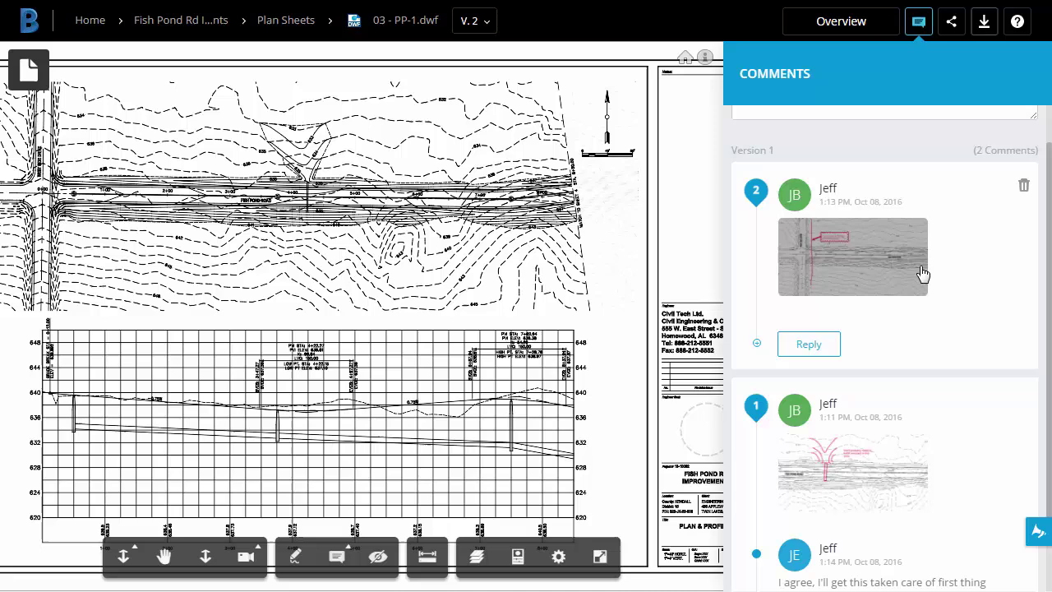
scroll(922, 273, "up", 1)
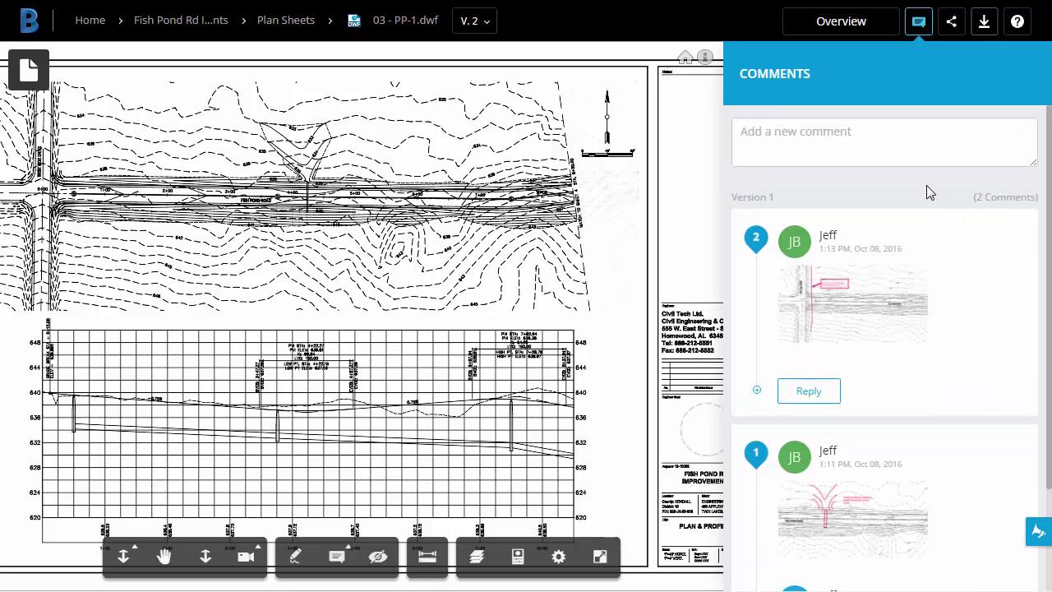
left_click(917, 24)
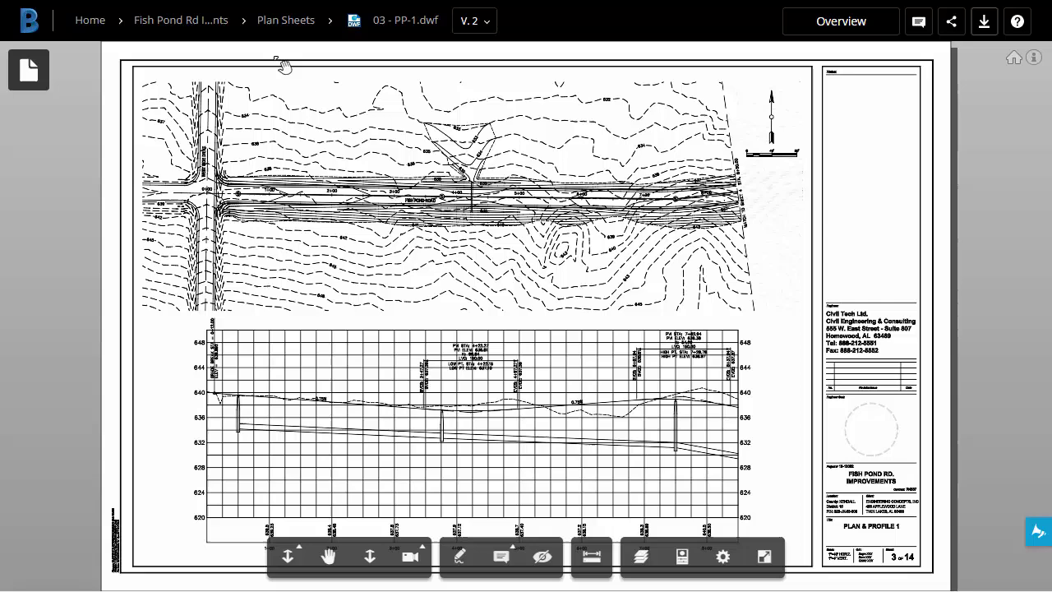
left_click(186, 30)
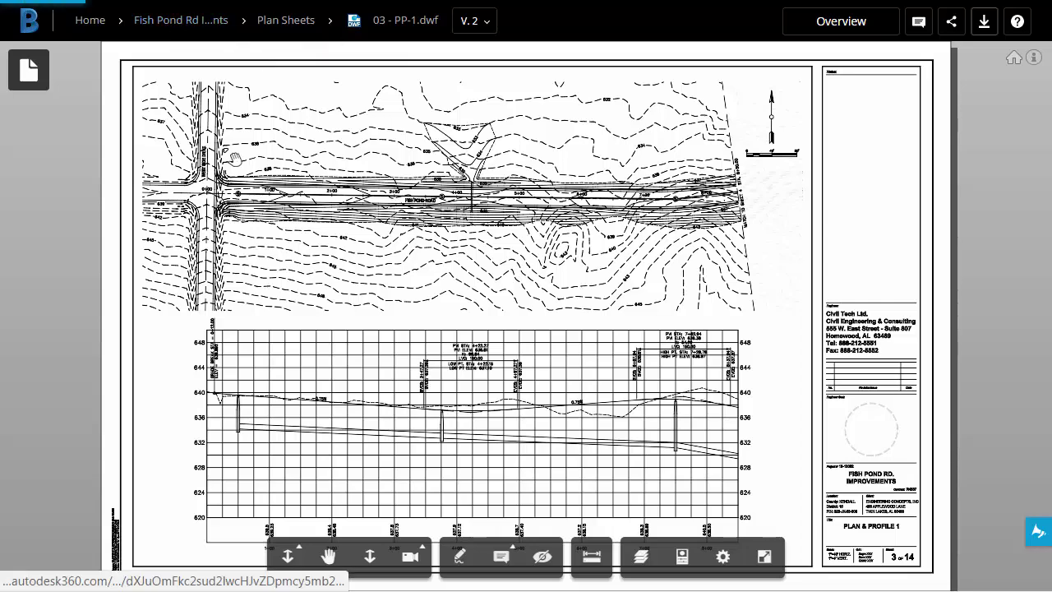